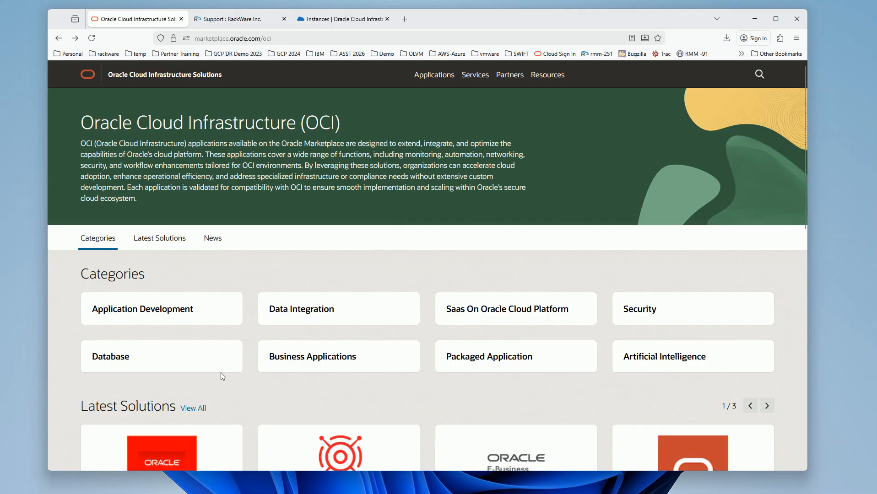
Step: Search the full list of OCI solutions for "rackware" and open the Migration for Servers/VMs listing
click(199, 409)
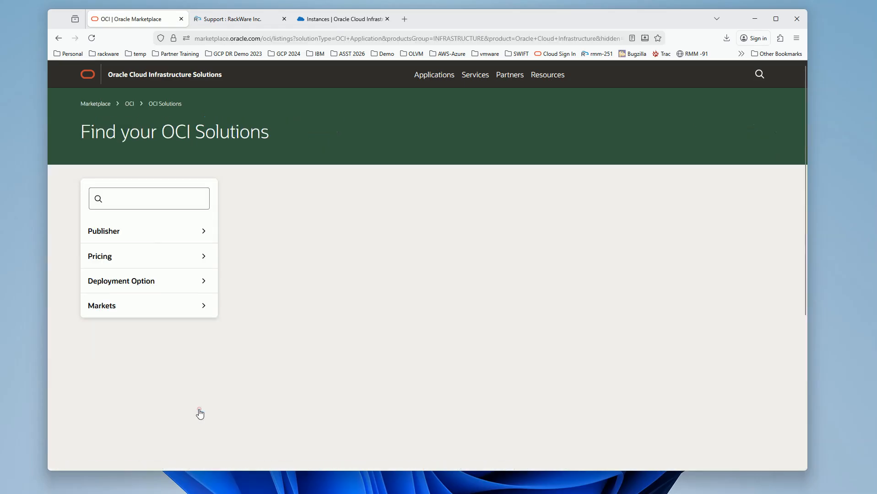
click(142, 199)
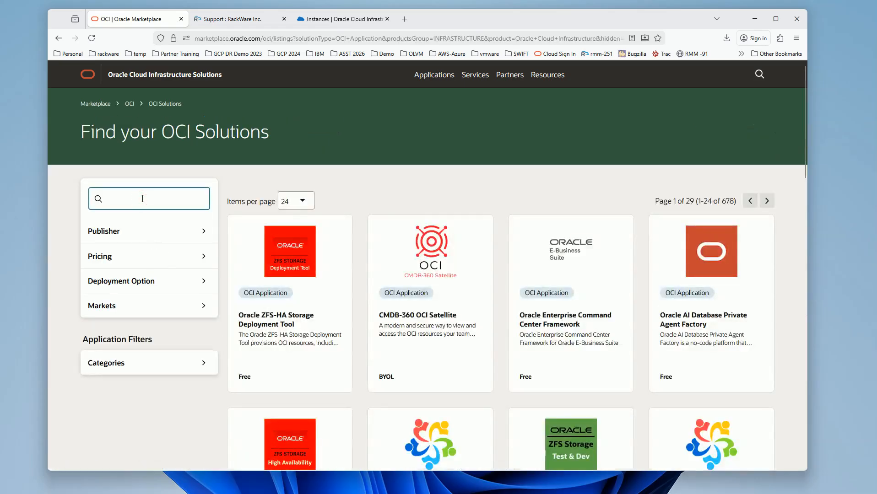
text(rackware)
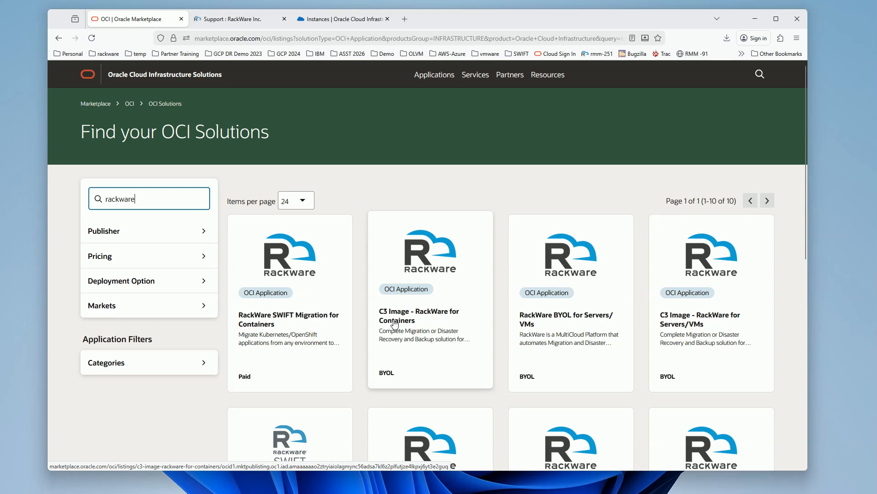
scroll(394, 323, down, 4)
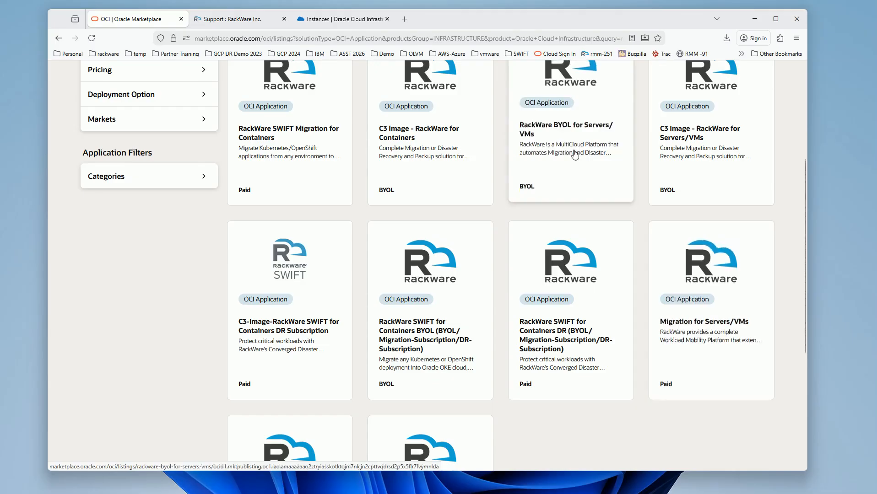
scroll(576, 155, up, 1)
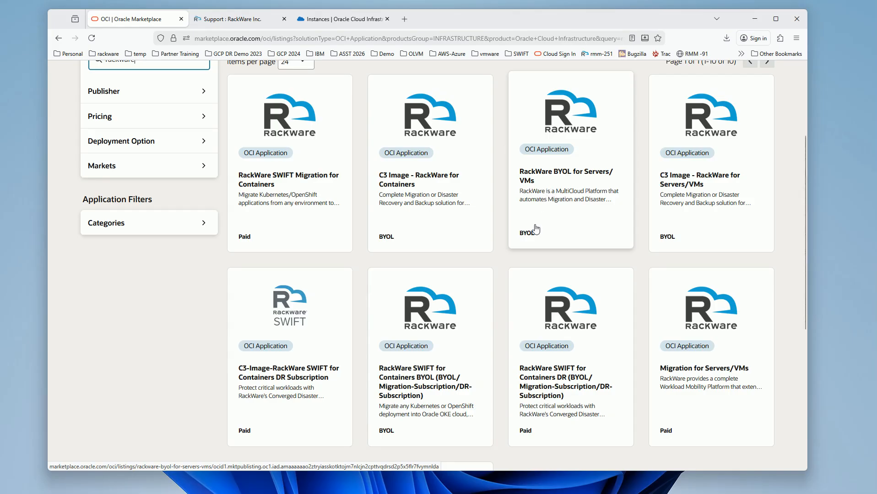
click(685, 366)
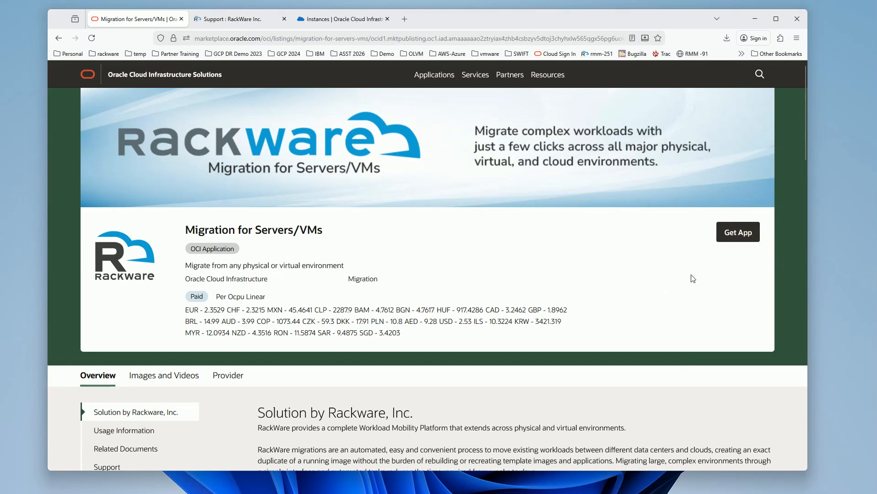
Step: Get the Migration for Servers/VMs app, accept the Oracle and publisher terms, and launch its instance in the DisasterRecovery compartment
click(738, 237)
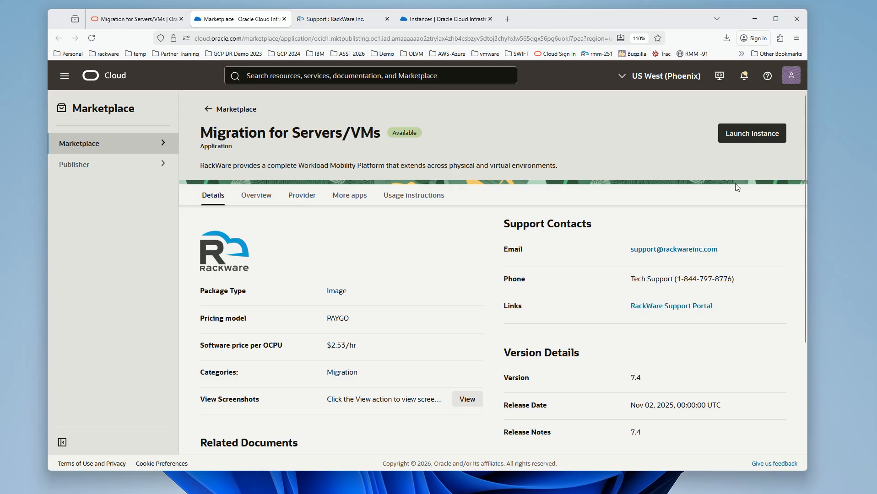
click(753, 134)
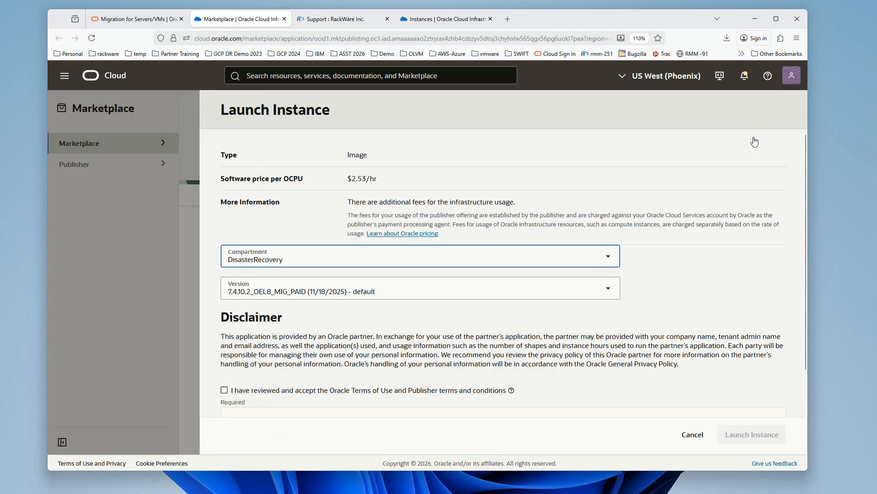
scroll(353, 226, down, 1)
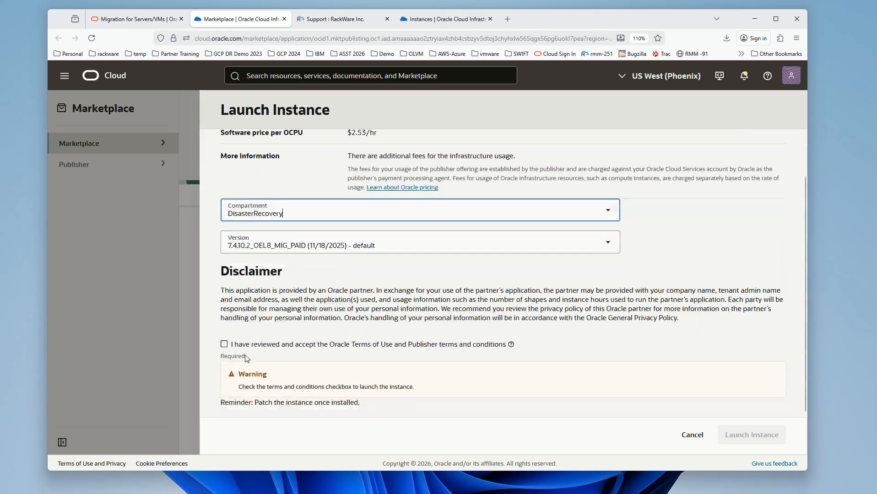
click(224, 344)
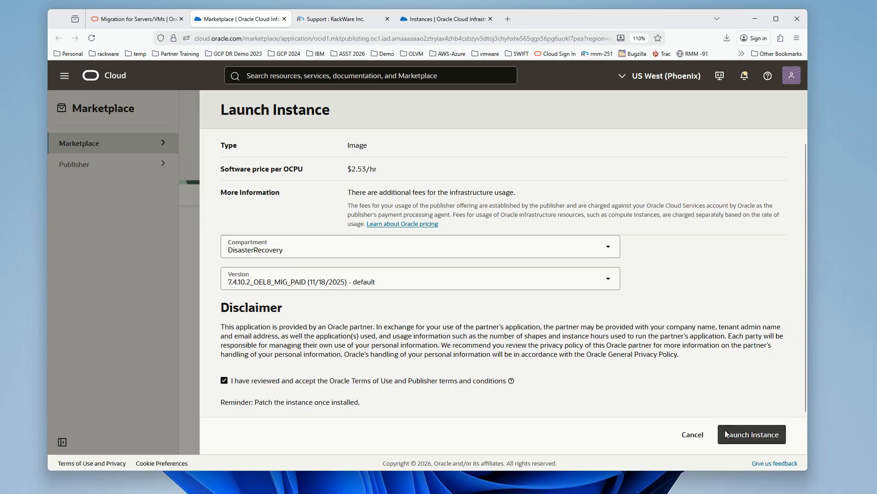
click(753, 438)
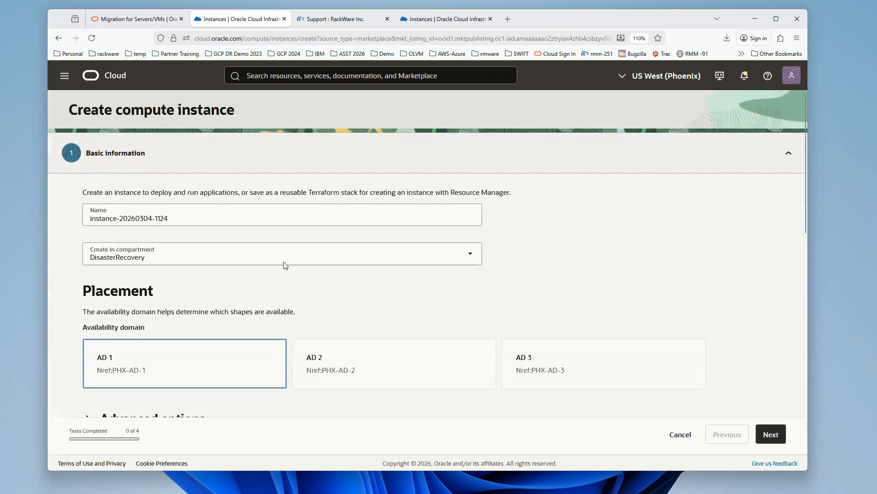
Step: Name the compute instance RackWare and proceed to networking with the default placement, shape and security settings
triple_click(201, 222)
text(R)
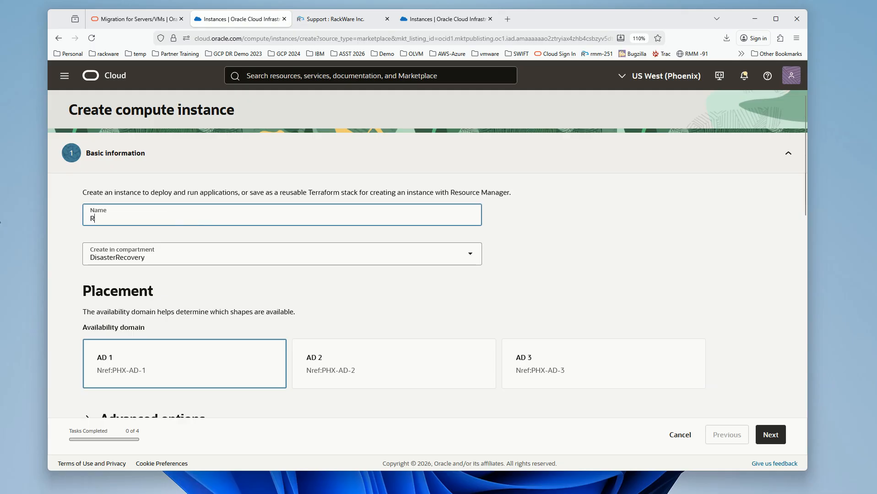
text(ackWare)
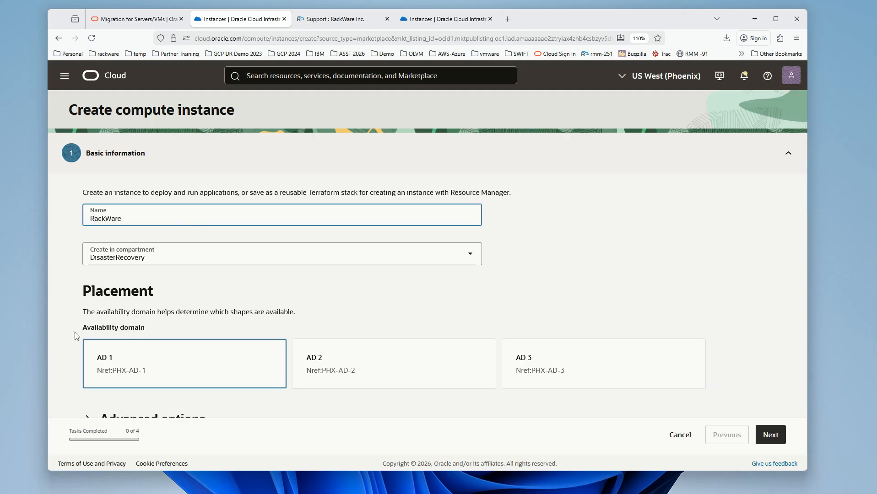
scroll(240, 198, down, 2)
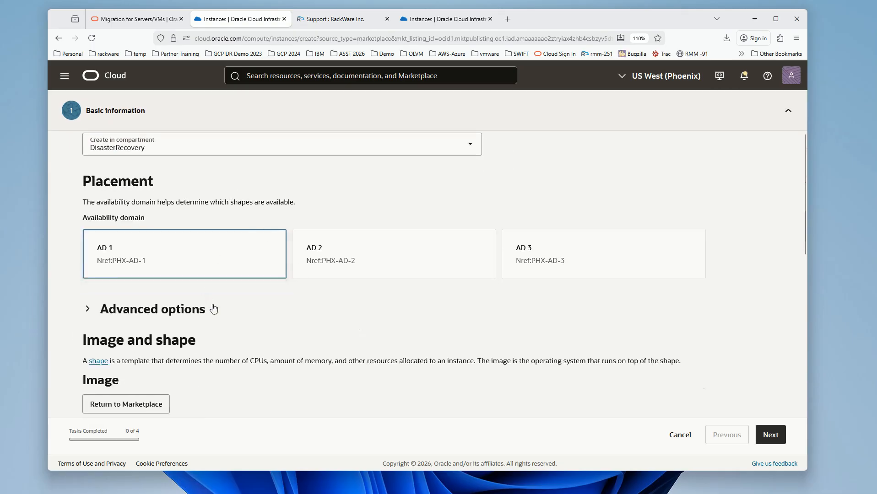
scroll(212, 305, down, 3)
scroll(213, 304, down, 3)
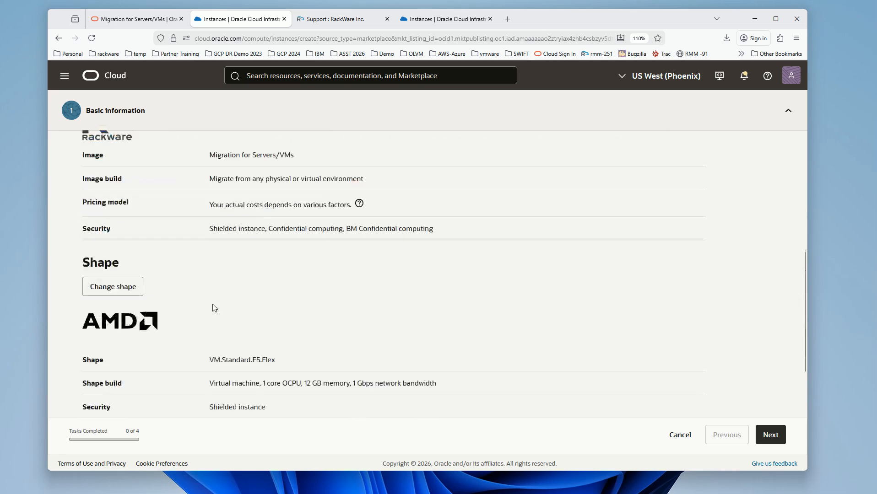
scroll(214, 308, down, 2)
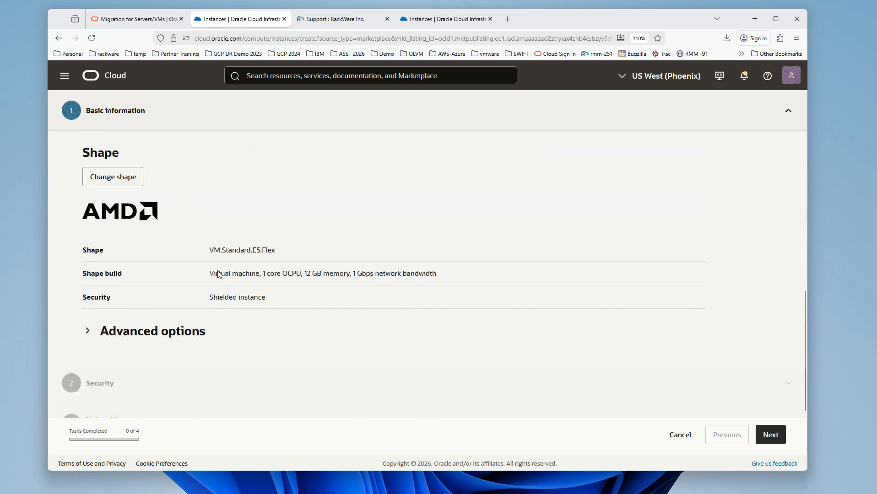
scroll(218, 275, down, 2)
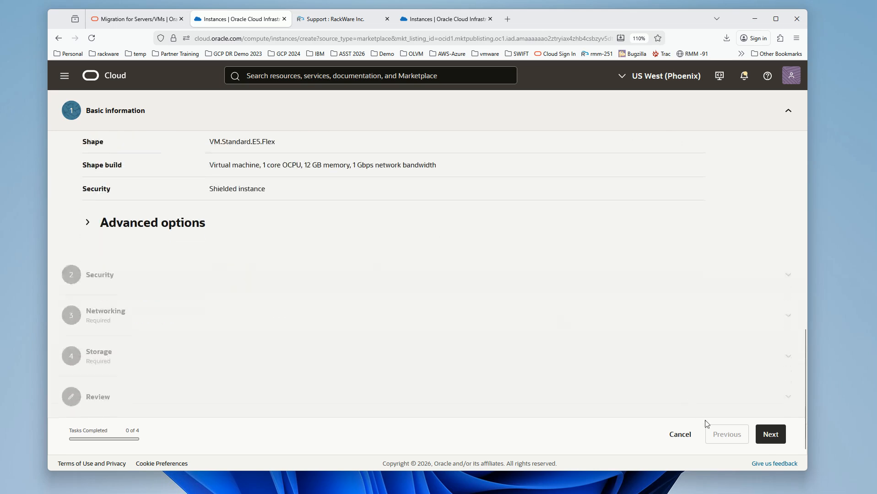
click(764, 433)
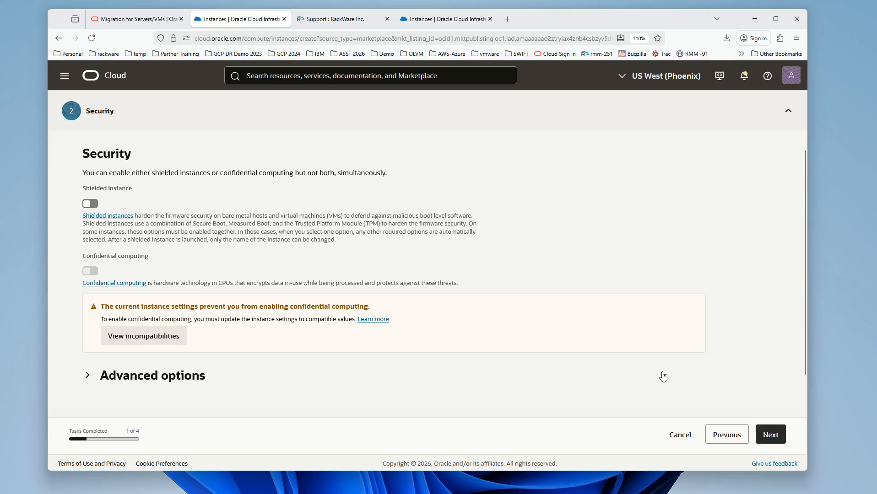
scroll(664, 376, down, 2)
click(782, 441)
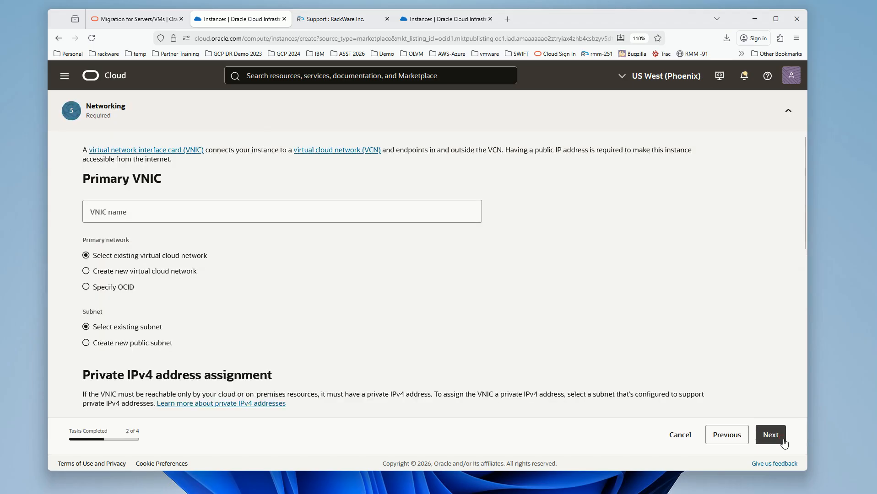
Step: Keep the default network settings, upload the SSH public key file rackware-oracle-cloud.pub, and proceed to storage
scroll(348, 288, down, 1)
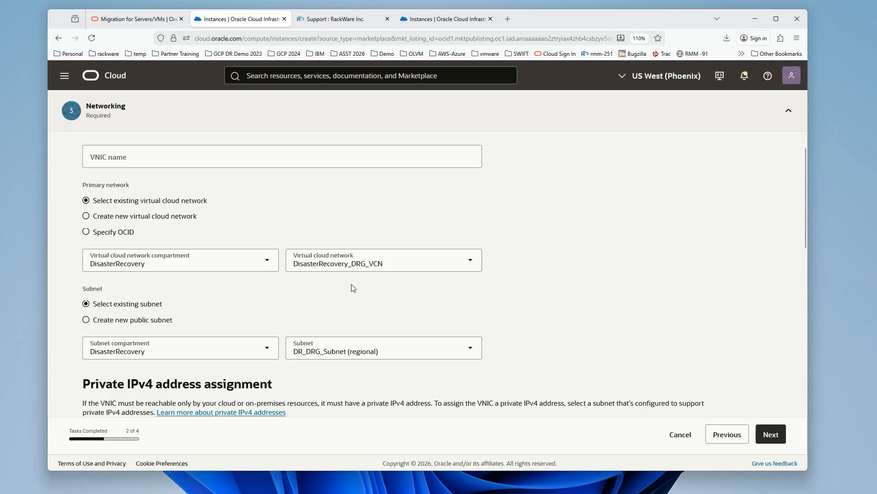
scroll(370, 359, down, 4)
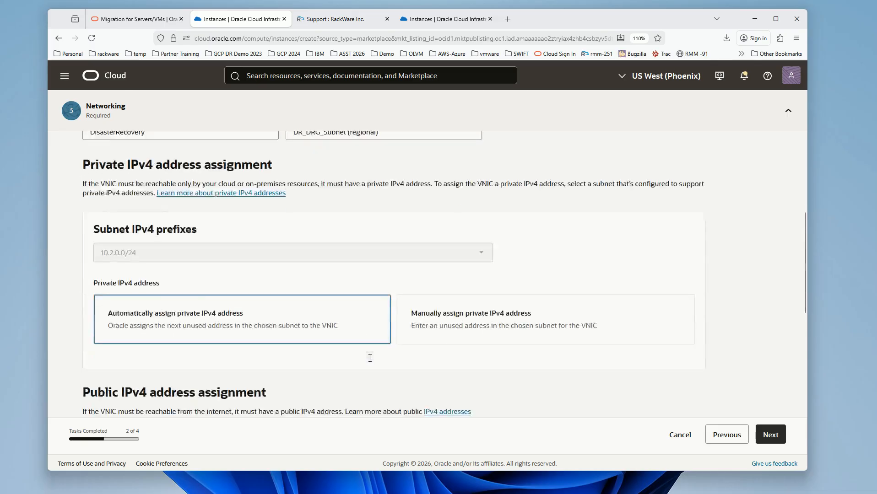
scroll(370, 359, down, 8)
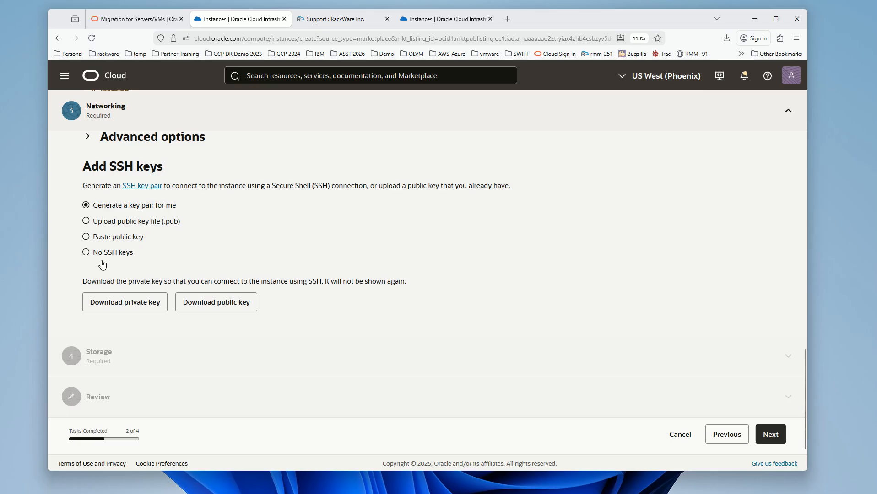
click(86, 221)
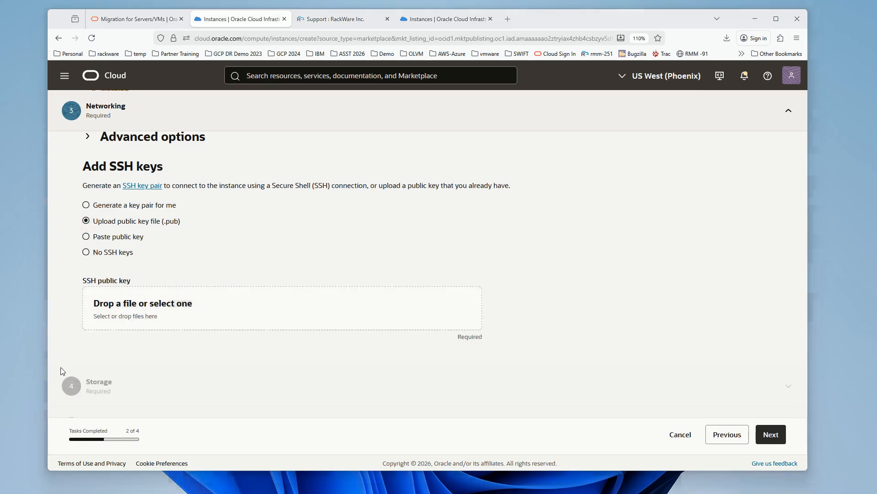
drag(61, 367, 208, 313)
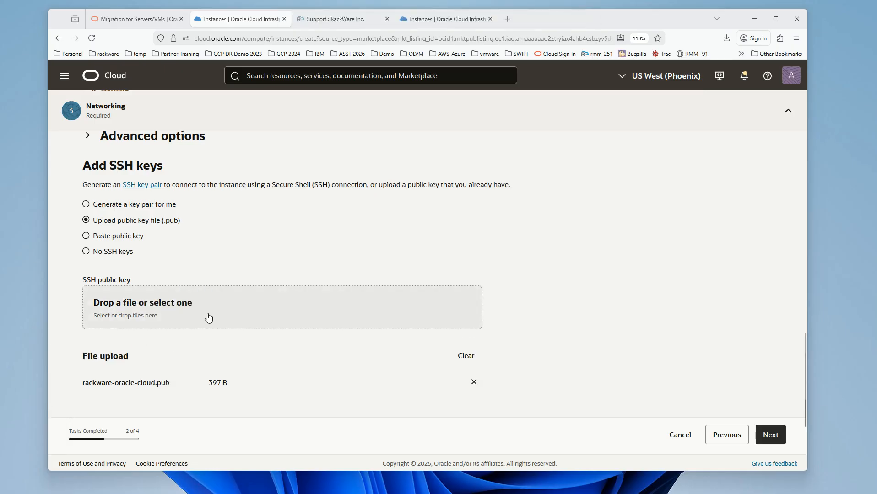
scroll(208, 316, down, 2)
click(772, 436)
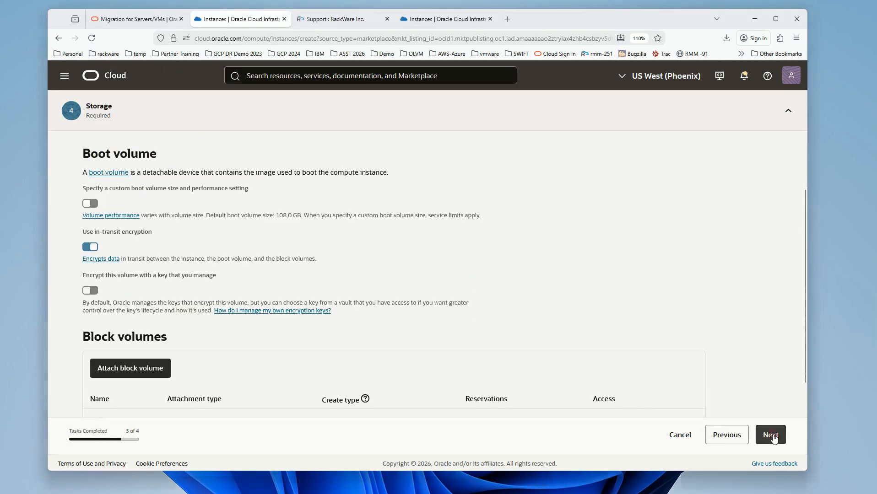
Step: Keep the default storage settings, review the configuration, and create the RackWare instance
scroll(430, 341, down, 2)
scroll(431, 343, down, 1)
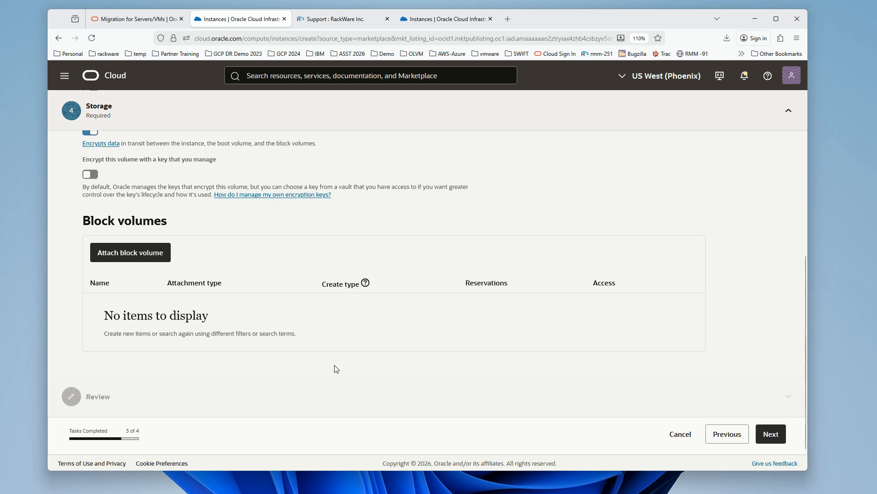
click(778, 437)
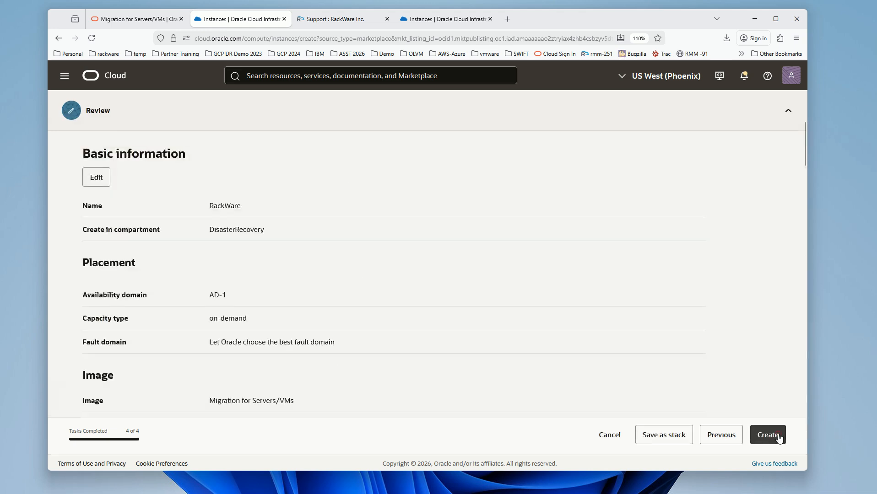
scroll(728, 402, down, 3)
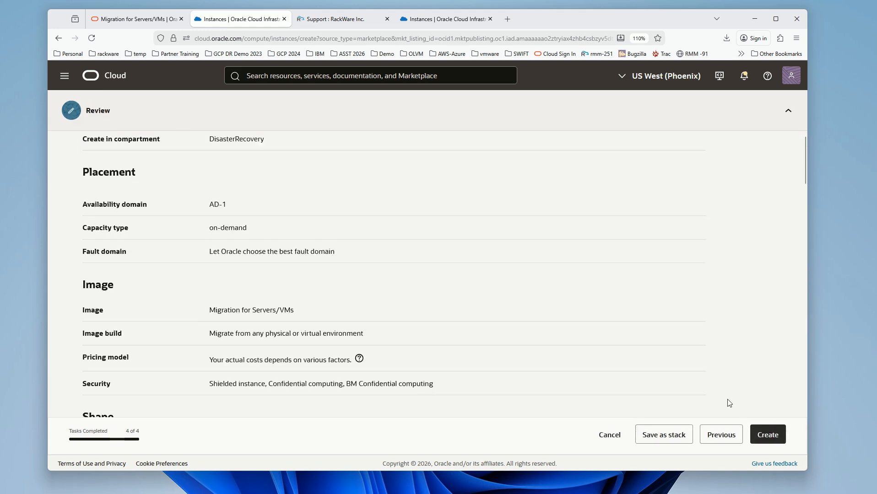
click(769, 435)
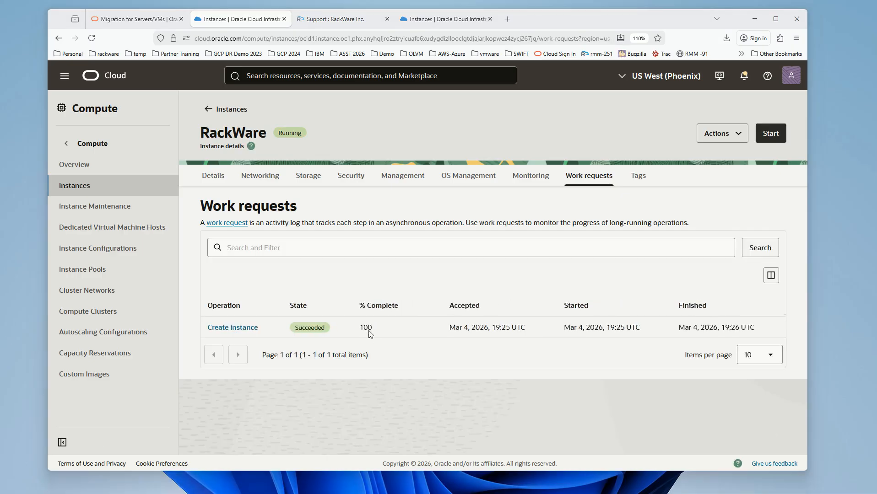
Step: Copy the RackWare instance's public IP from the Instances list and set the PuTTY host name to opc@ followed by that address
click(82, 186)
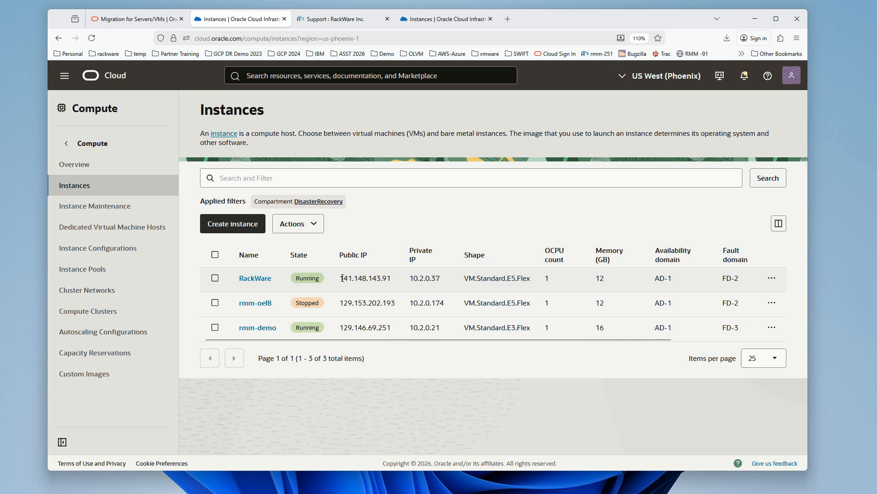
drag(343, 278, 391, 279)
key(ctrl+c)
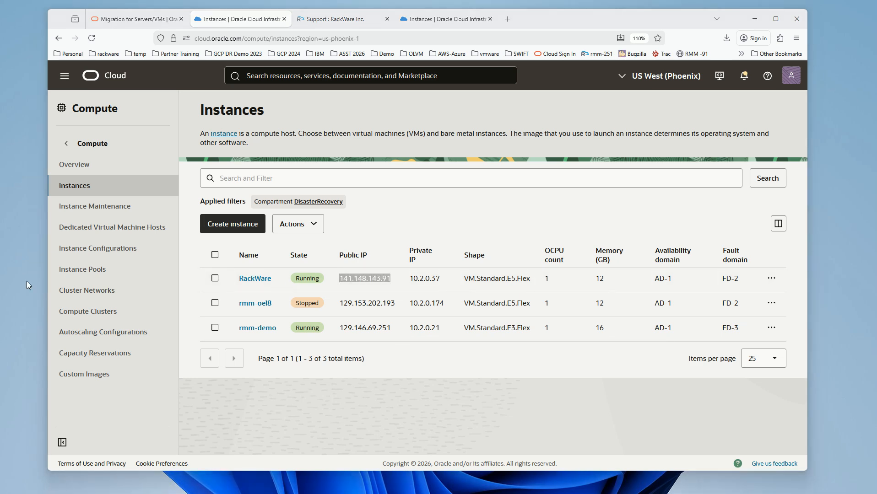
drag(1, 142, 216, 123)
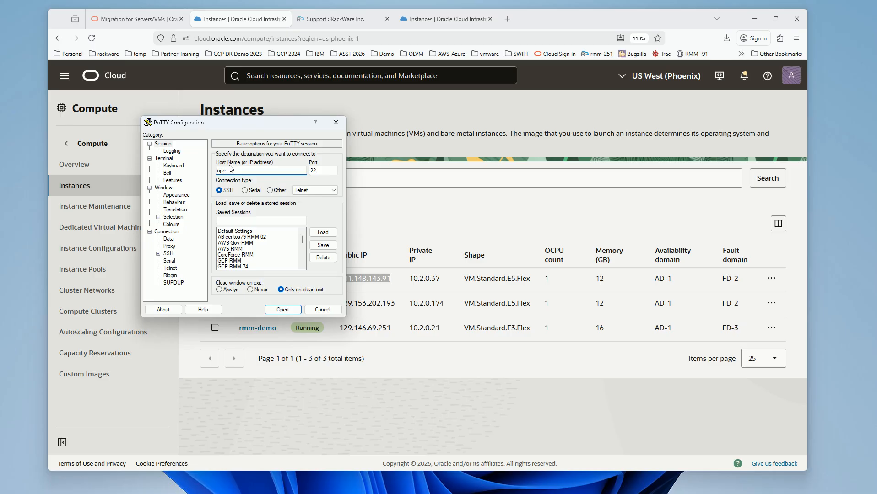
click(227, 170)
text(@)
key(ctrl+v)
Step: Select the private key file for SSH authentication and open the PuTTY session to the RackWare instance
click(158, 253)
click(179, 261)
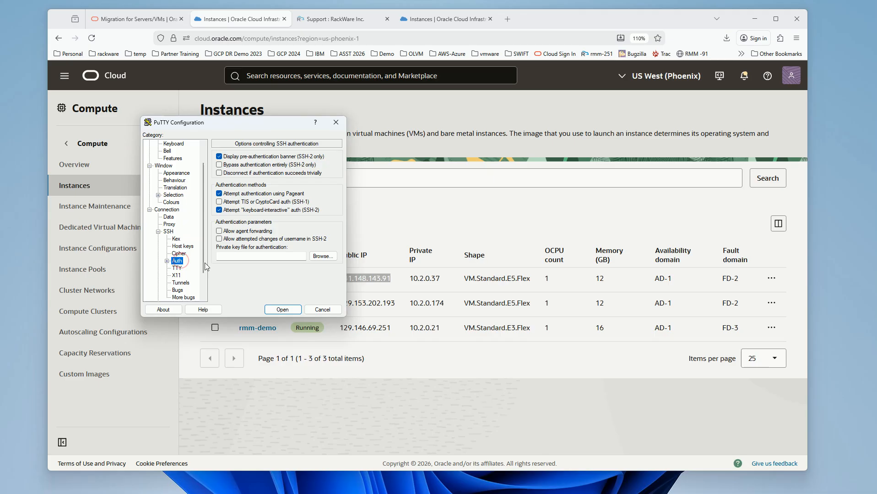
click(316, 256)
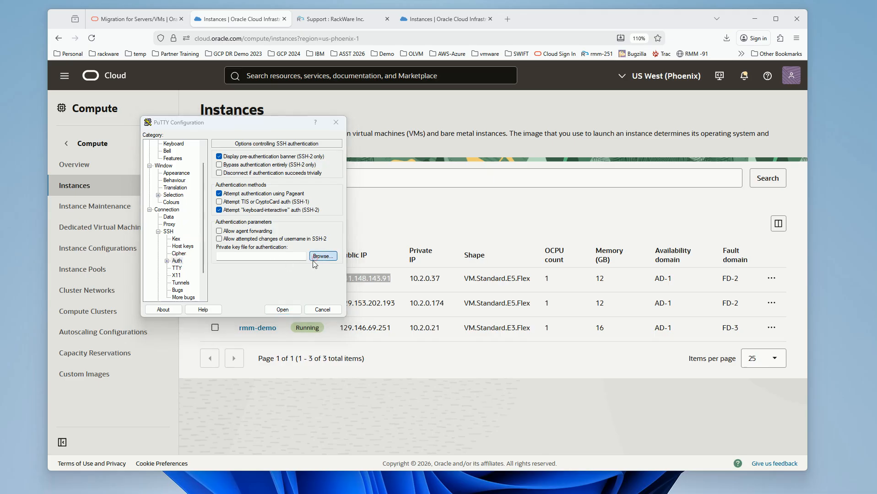
click(299, 312)
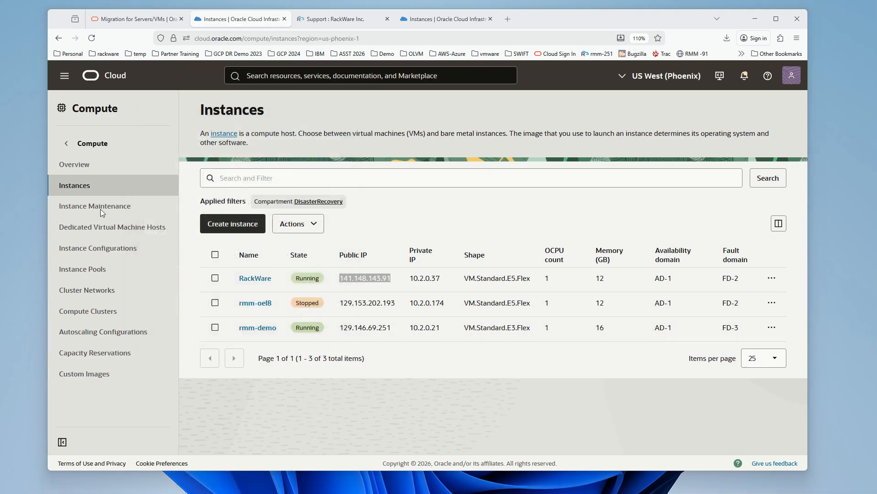
Step: Reposition the PuTTY terminal window, enlarge its text, and switch to the root shell with sudo su
drag(150, 102, 193, 41)
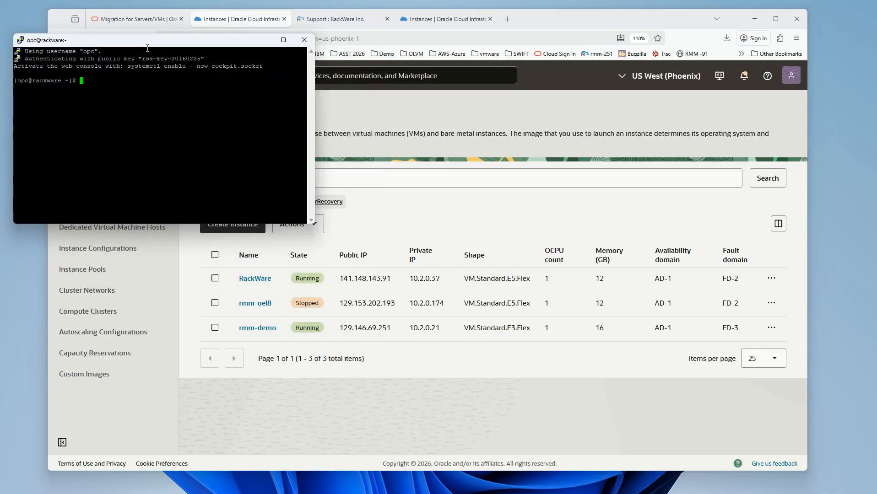
right_click(147, 40)
click(170, 171)
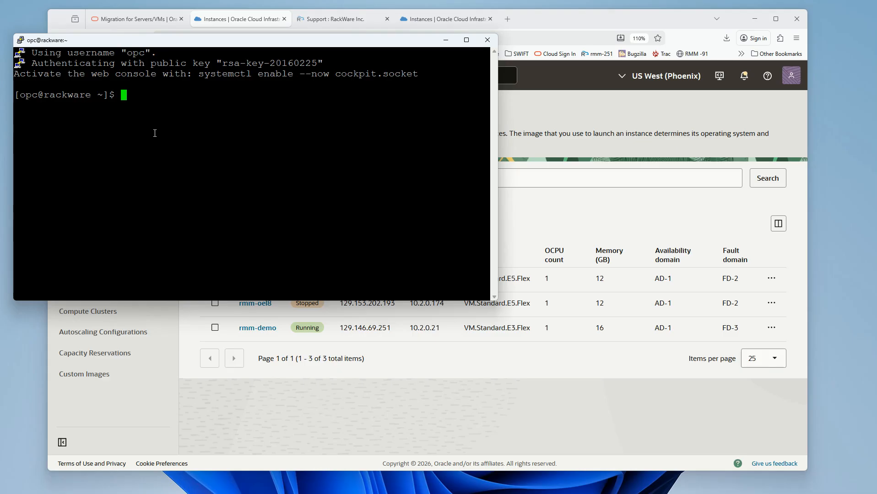
text(sudo su)
key(Return)
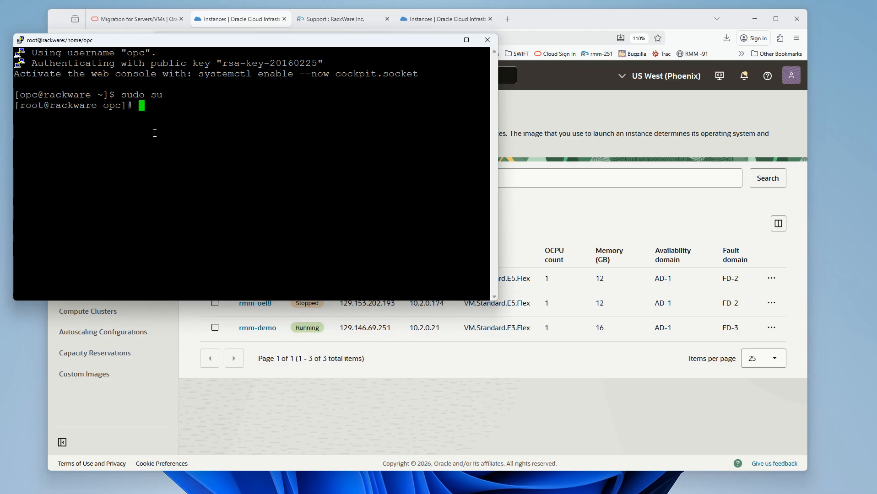
Step: Create the Linux user admin with useradd and set its account password with passwd
text(useradd admin)
key(Return)
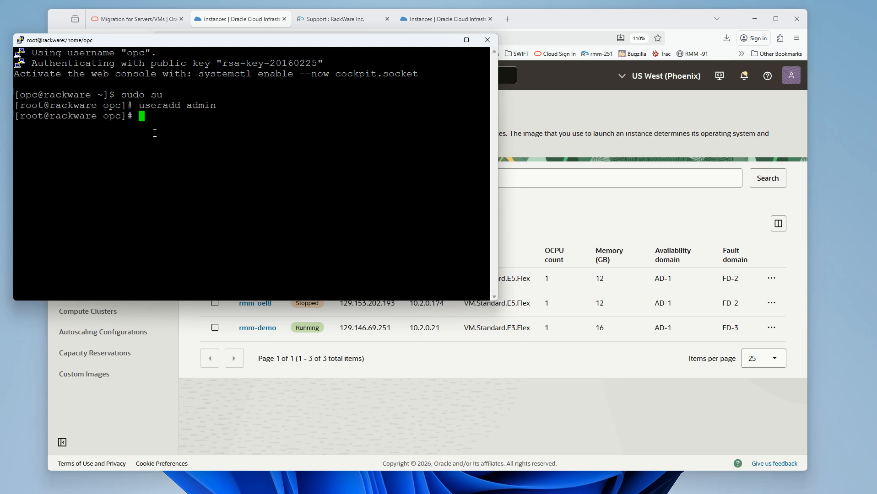
text(passwd admin)
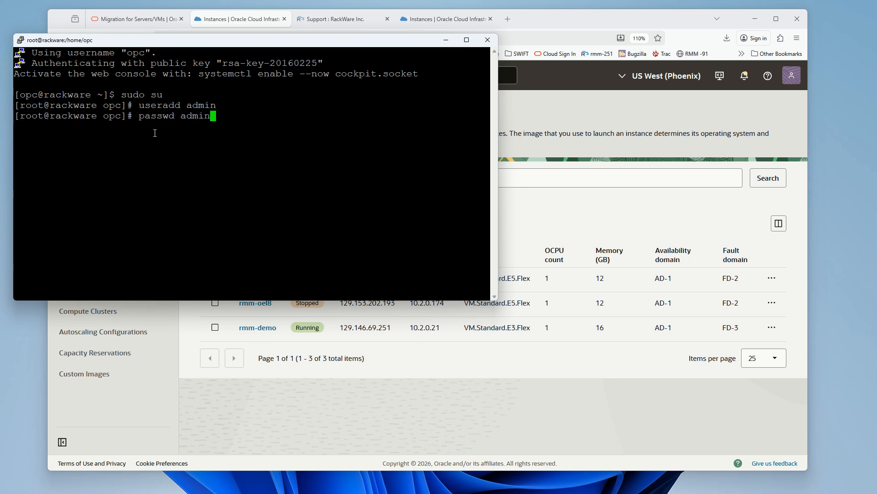
key(Return)
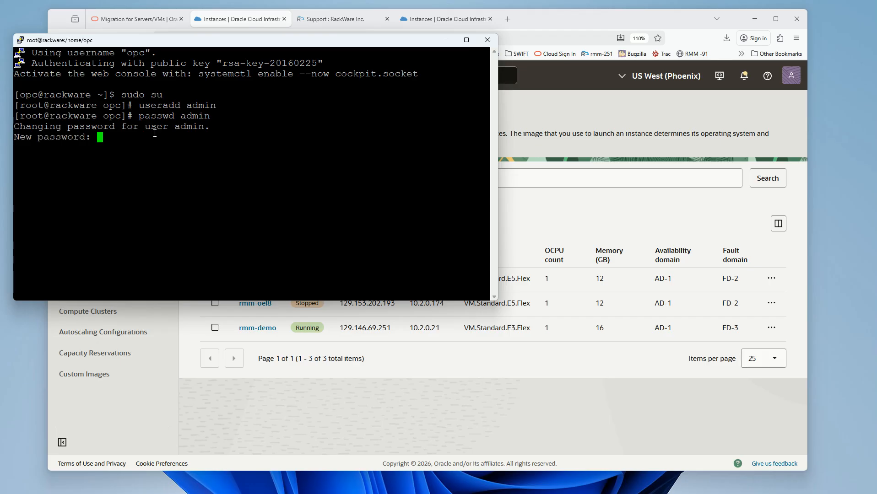
key(Return)
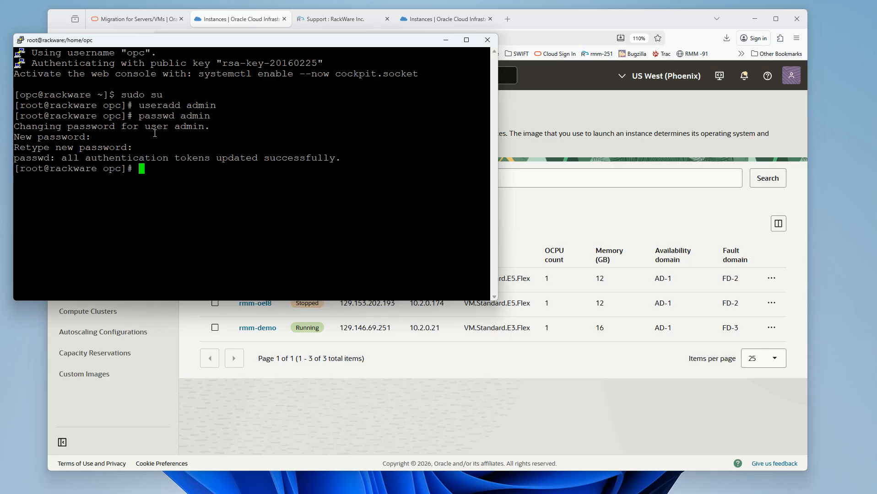
key(Return)
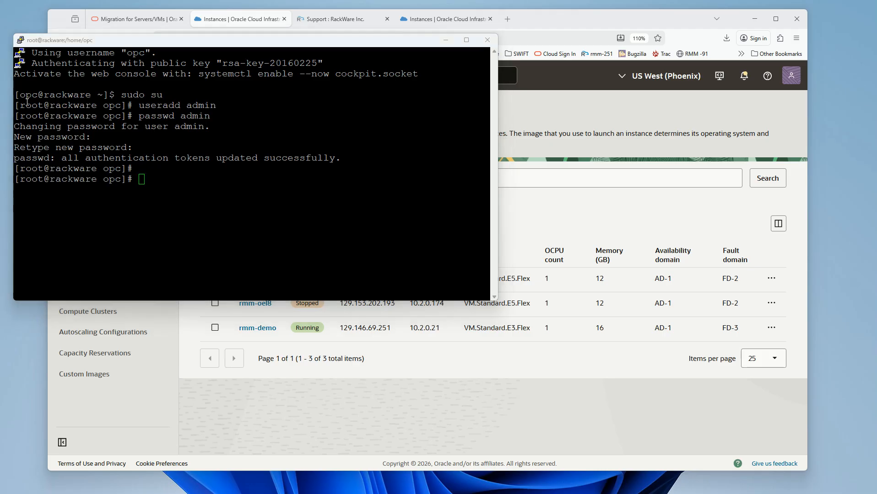
Step: Generate an RSA key pair with ssh-keygen -t rsa, accepting the default file location and an empty passphrase
right_click(153, 242)
key(Return)
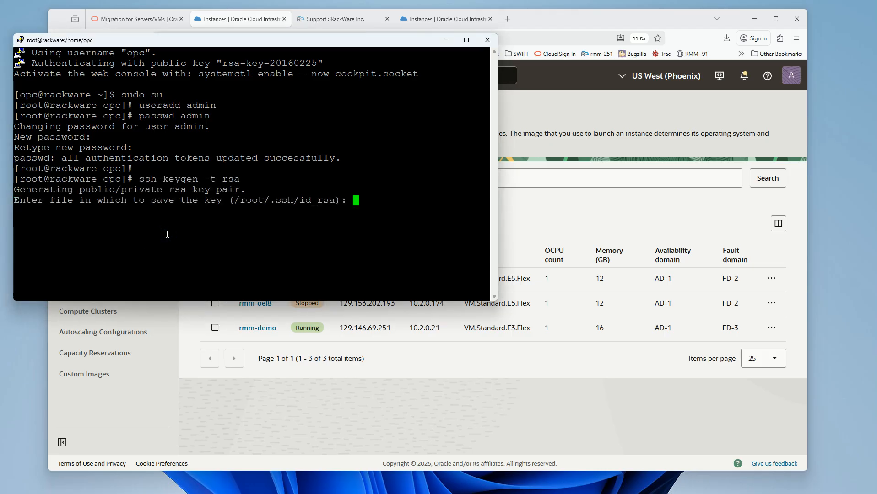
key(Return)
key(Return)
key(Return)
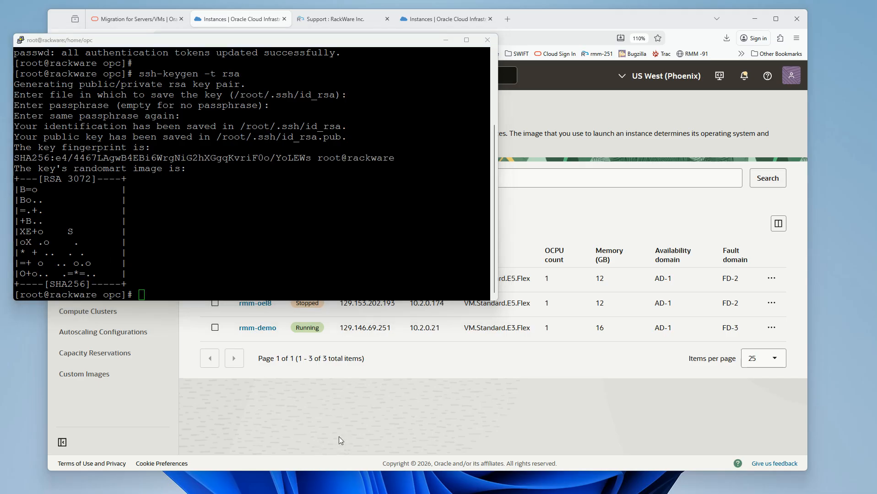
Step: Copy the RackWare instance's public IP from the Instances list in Firefox and load it in a new browser tab
click(400, 430)
drag(338, 278, 401, 279)
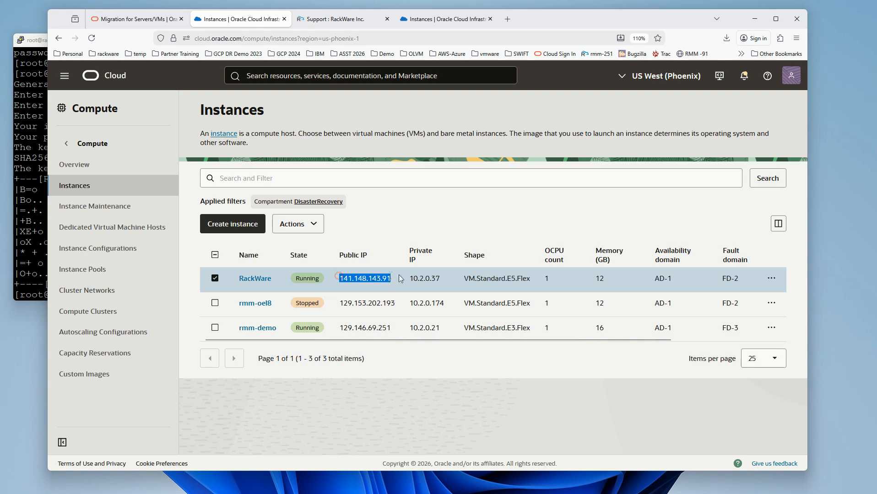
click(508, 20)
text(141.148.143.91)
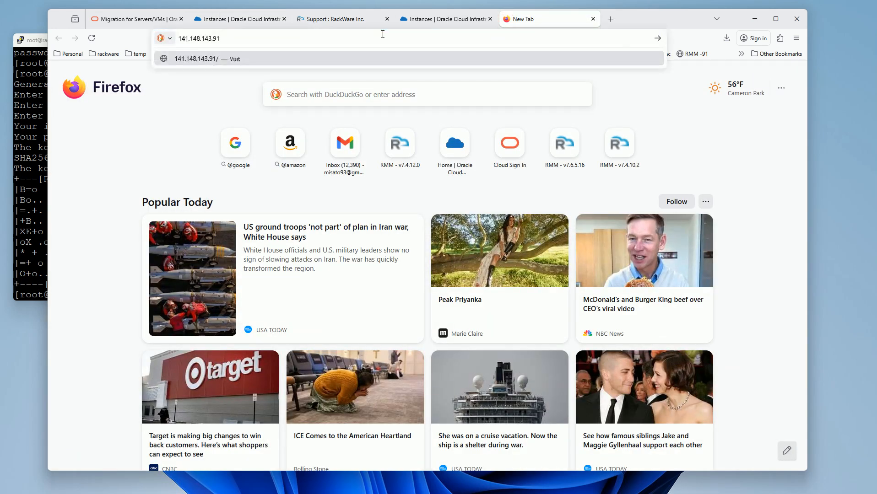
key(Return)
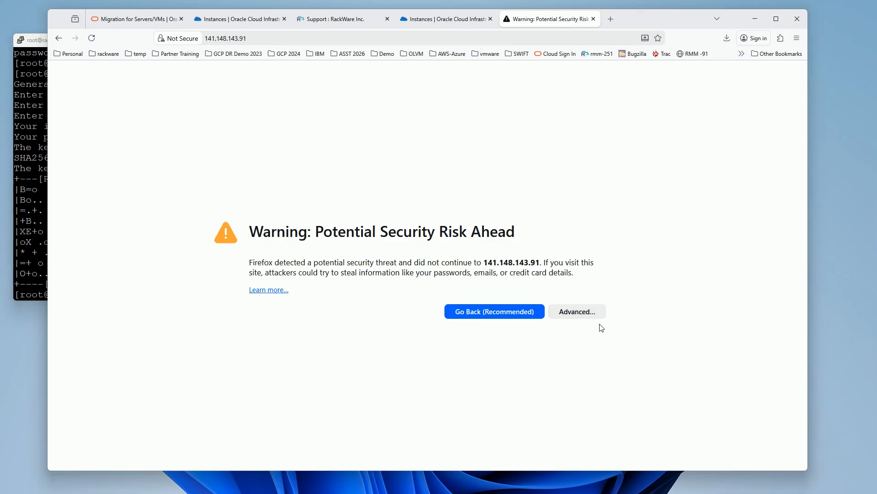
Step: Accept the self-signed certificate risk and continue to the RackWare login page
click(577, 311)
scroll(500, 319, down, 1)
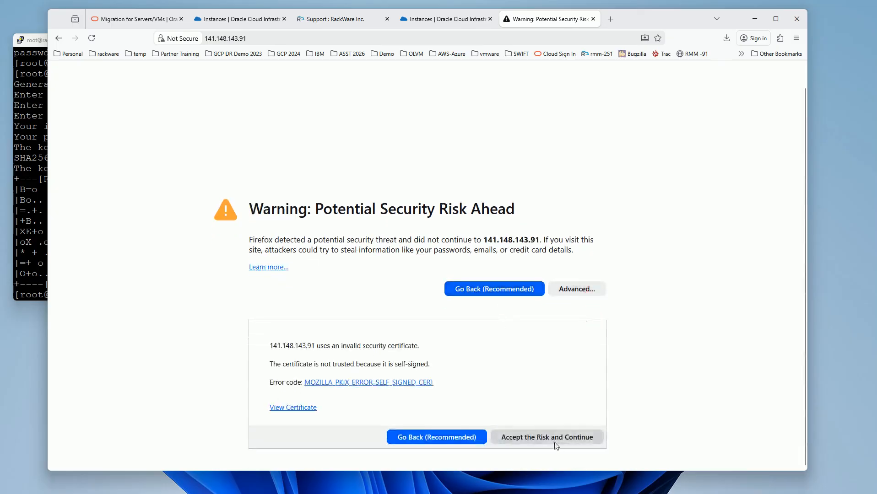
click(556, 444)
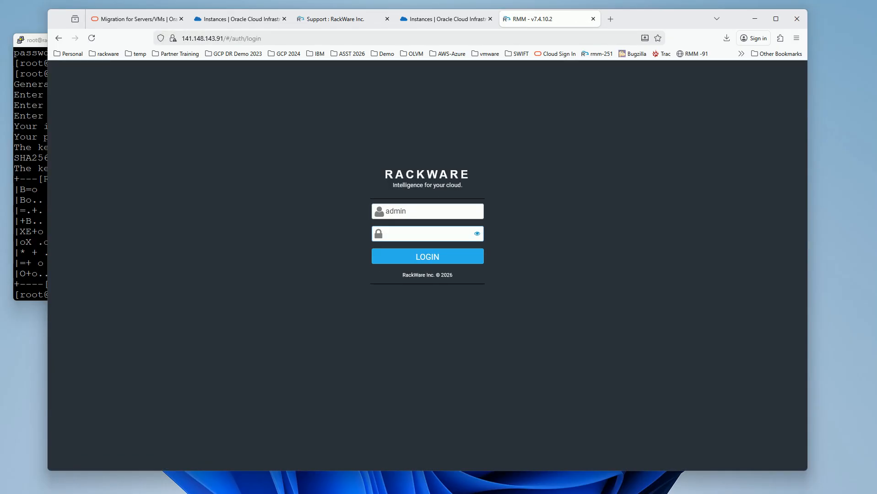
Step: Log in to RackWare as admin with the account password and save the login in the browser
text(********)
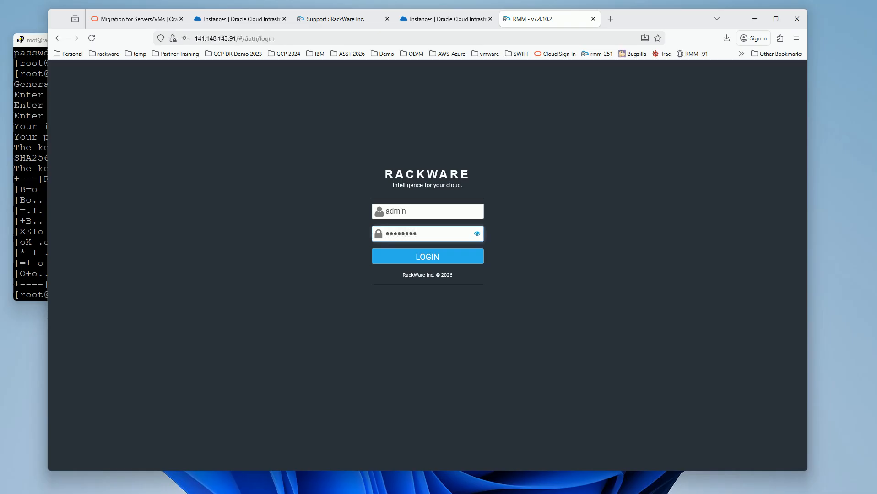
text(**)
key(Return)
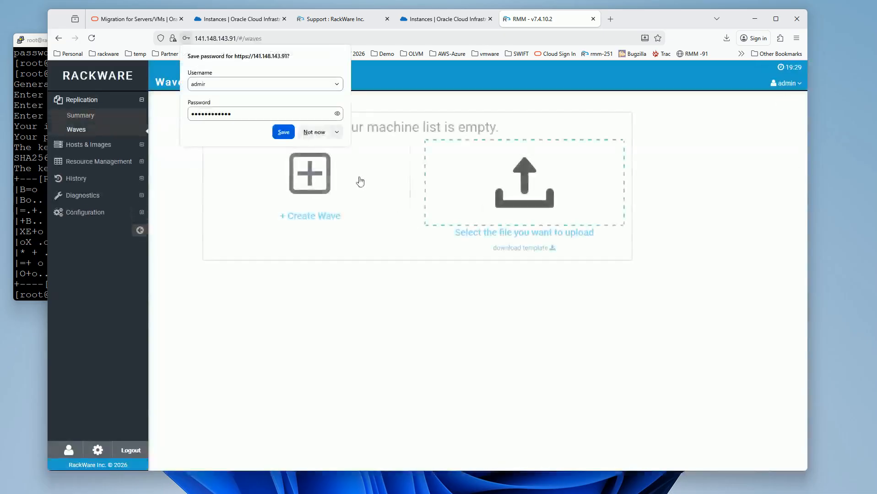
click(283, 132)
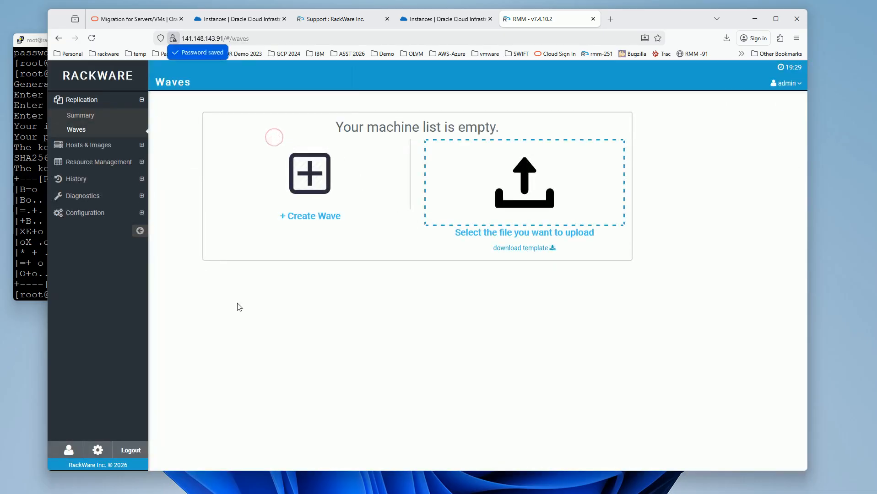
Step: Examine the license information in the RMM Info dialog, then close the dialog
click(97, 450)
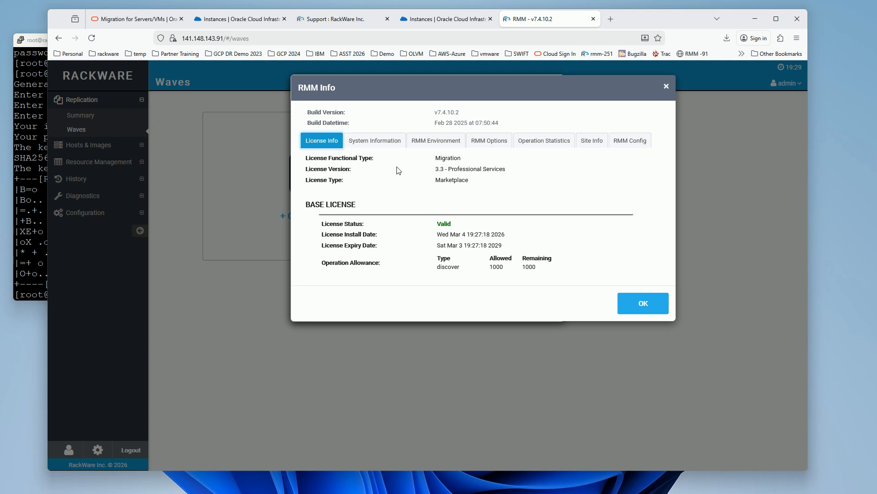
click(666, 87)
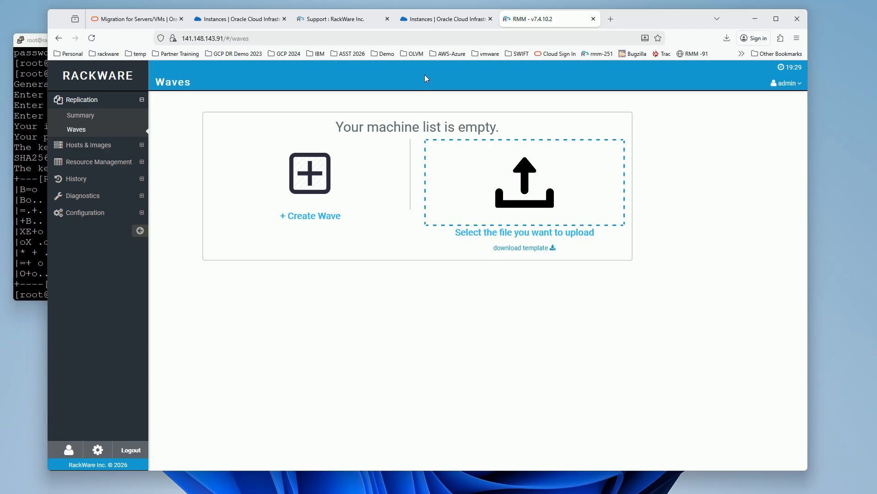
Step: Open the Rackware RMM Getting Started for Oracle Marketplace guide from the Marketplace listing's usage information
click(336, 21)
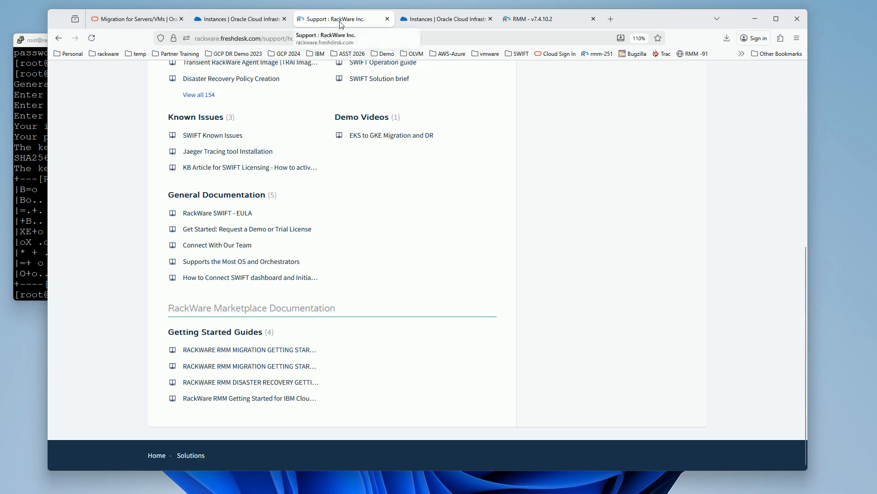
click(143, 24)
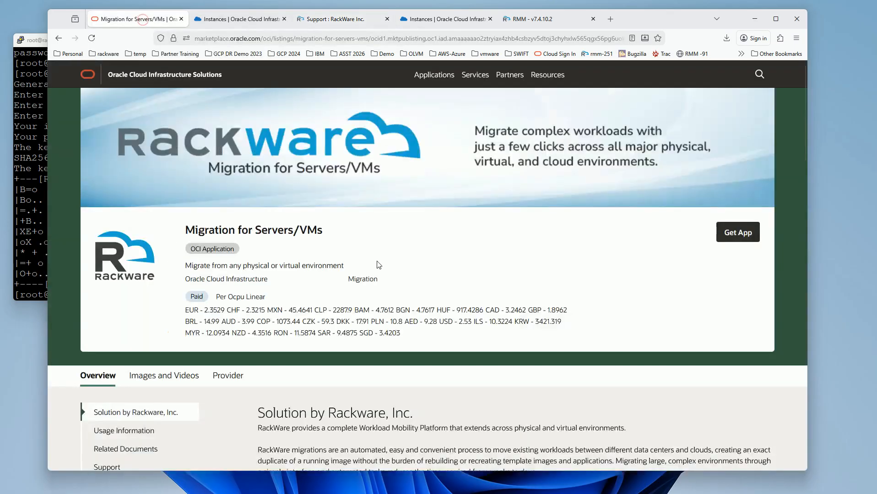
scroll(377, 265, down, 9)
scroll(379, 266, down, 4)
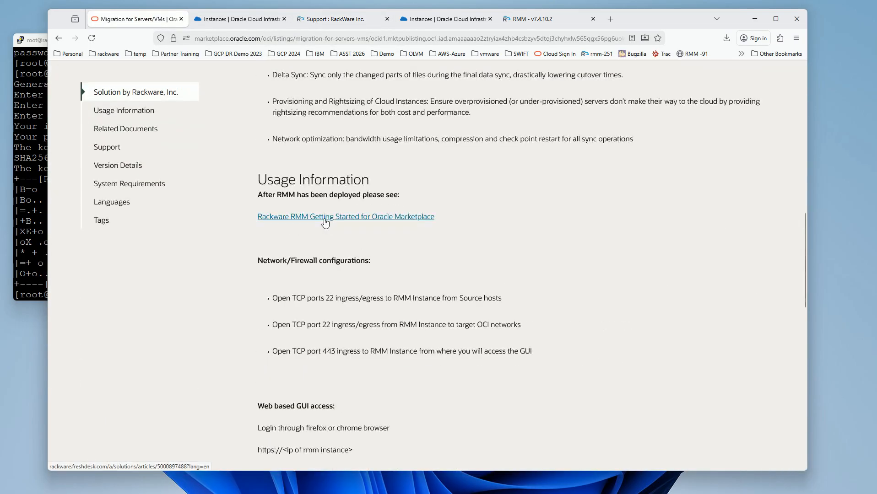
click(326, 219)
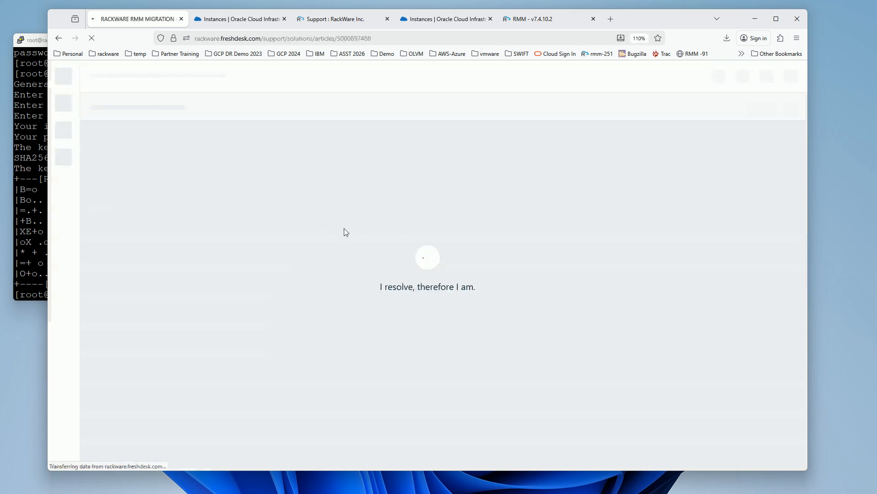